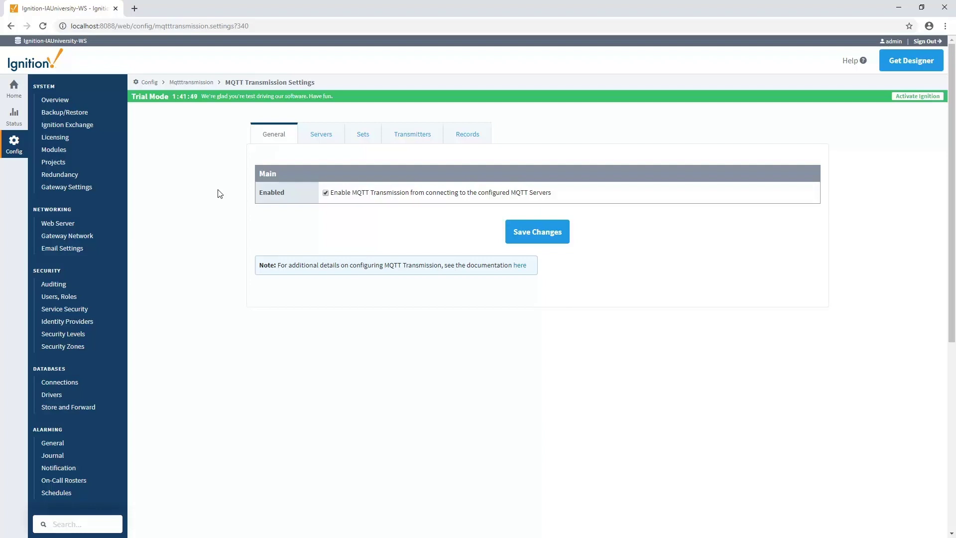
Show the Servers list and highlight the URLs of Chariot SCADA and both cloud MQTT servers
left_click(318, 135)
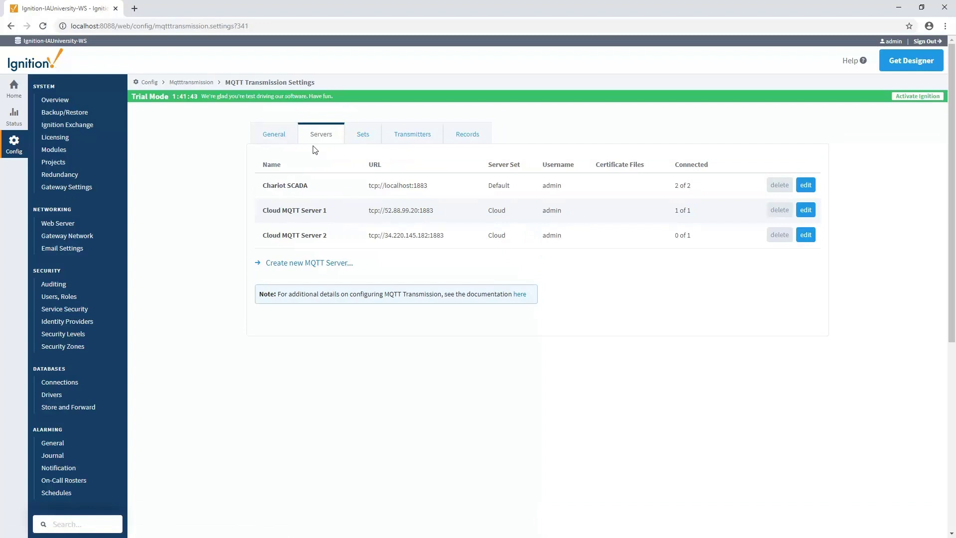
left_click_drag(359, 186, 424, 186)
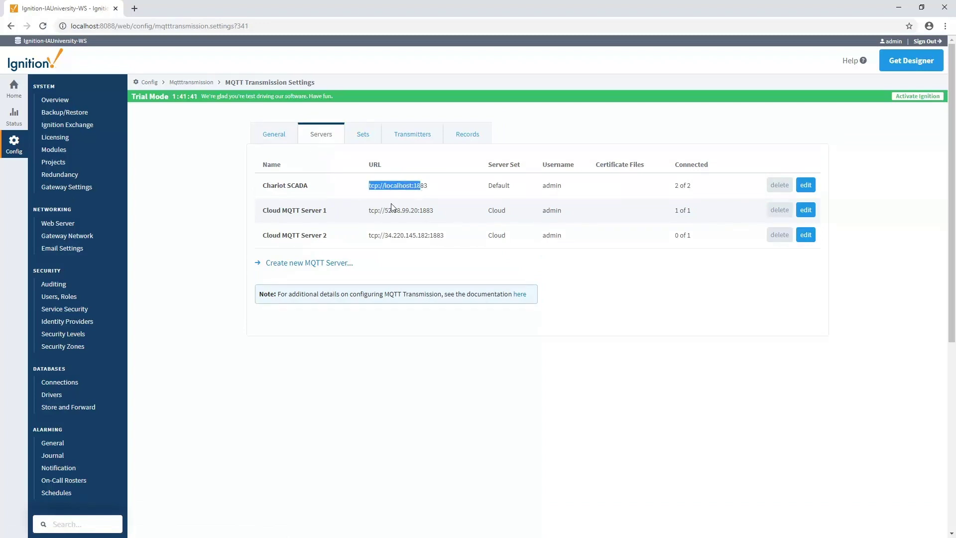
left_click(377, 210)
left_click_drag(377, 210, 422, 234)
left_click(410, 206)
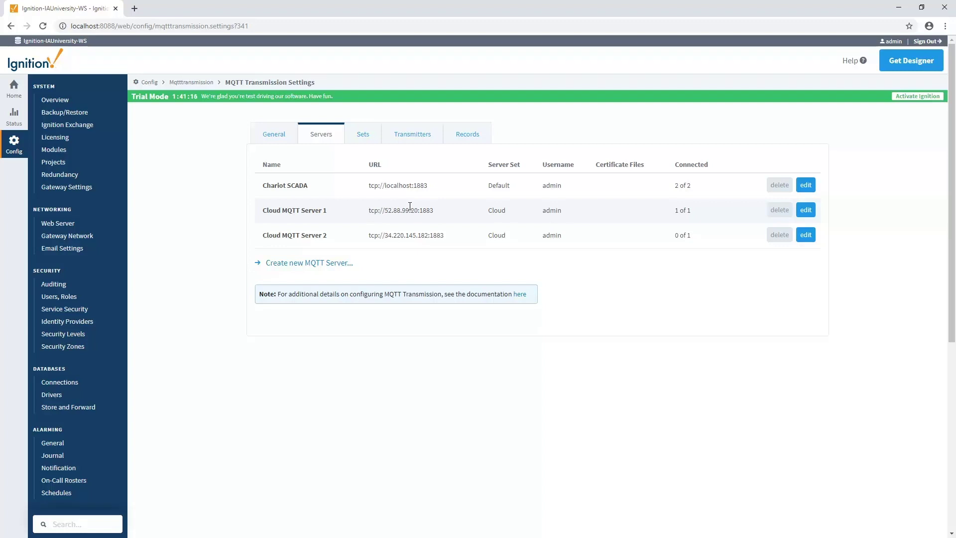
left_click(361, 141)
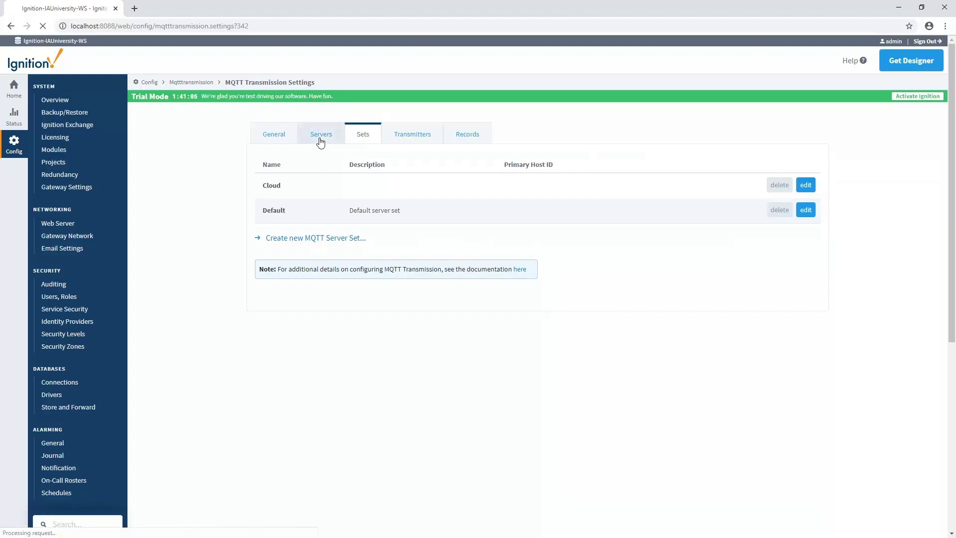
left_click(320, 141)
left_click_drag(278, 185, 457, 189)
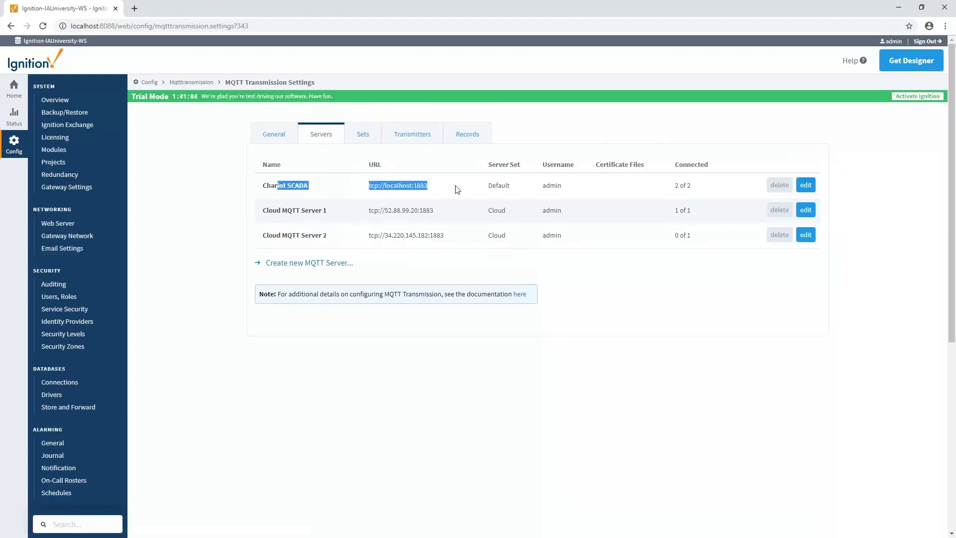
double_click(500, 184)
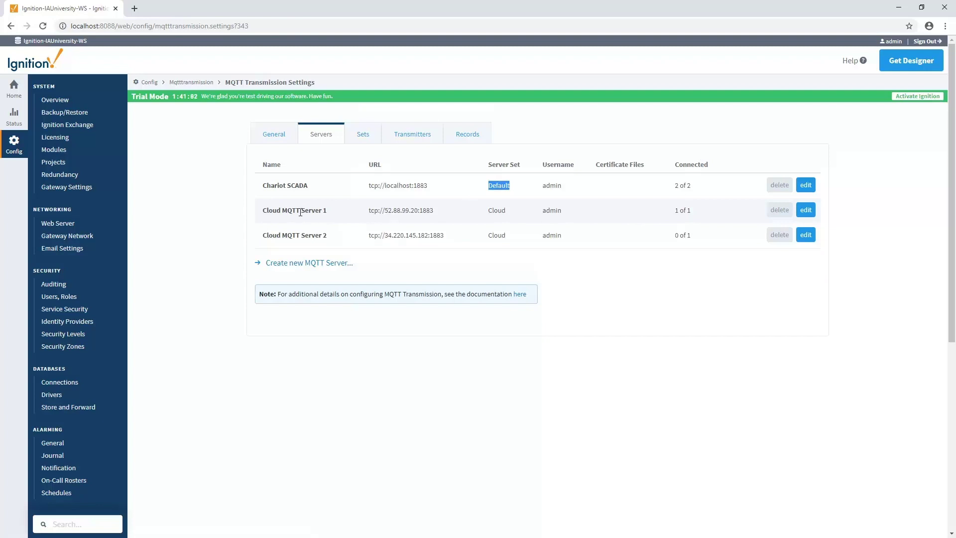
double_click(496, 210)
Show the Transmitters list and highlight Example Transmitter's name, MQTT Tags path and Default set
left_click(411, 140)
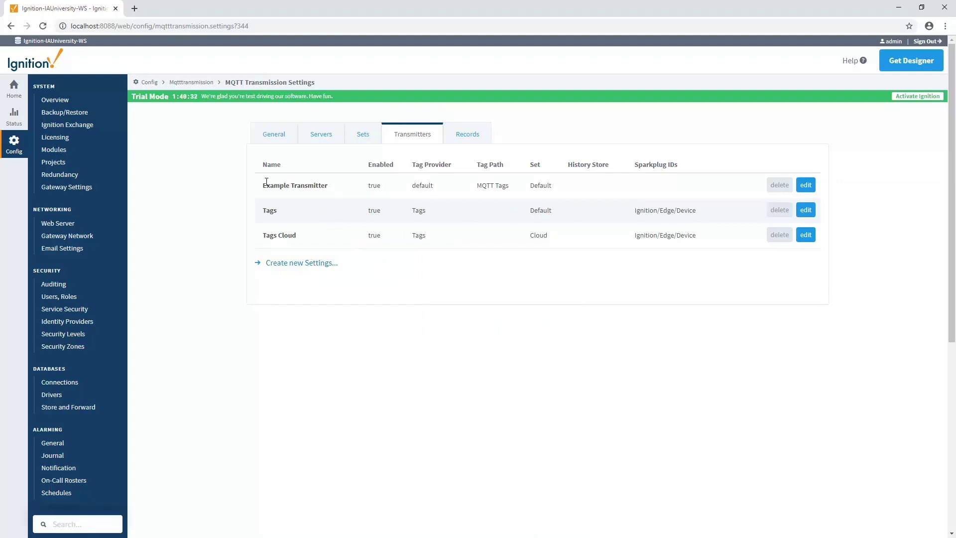
left_click_drag(266, 185, 319, 182)
left_click_drag(478, 188, 510, 189)
left_click_drag(529, 185, 564, 184)
Revisit the Servers list, then return to Transmitters and highlight the Tags transmitter name
left_click(321, 134)
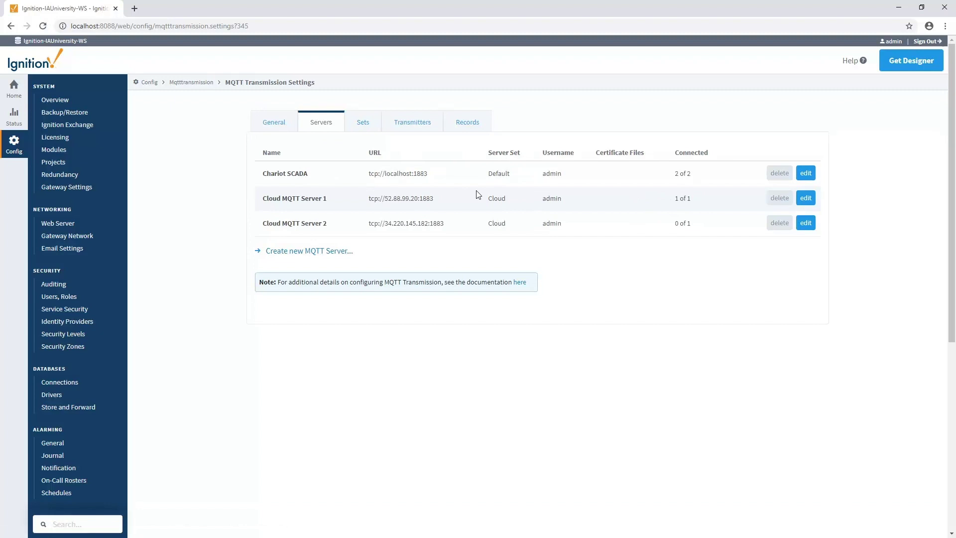
left_click(410, 134)
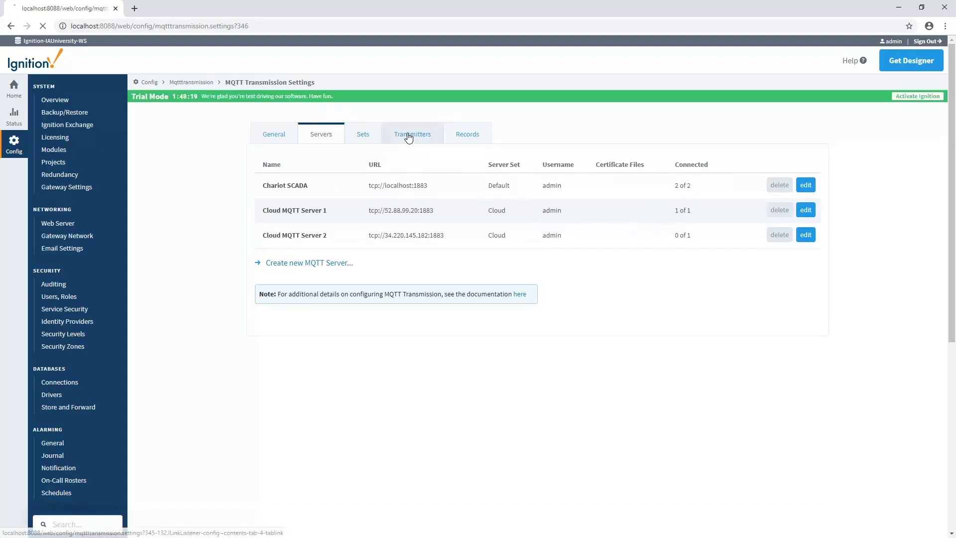
left_click_drag(266, 211, 364, 212)
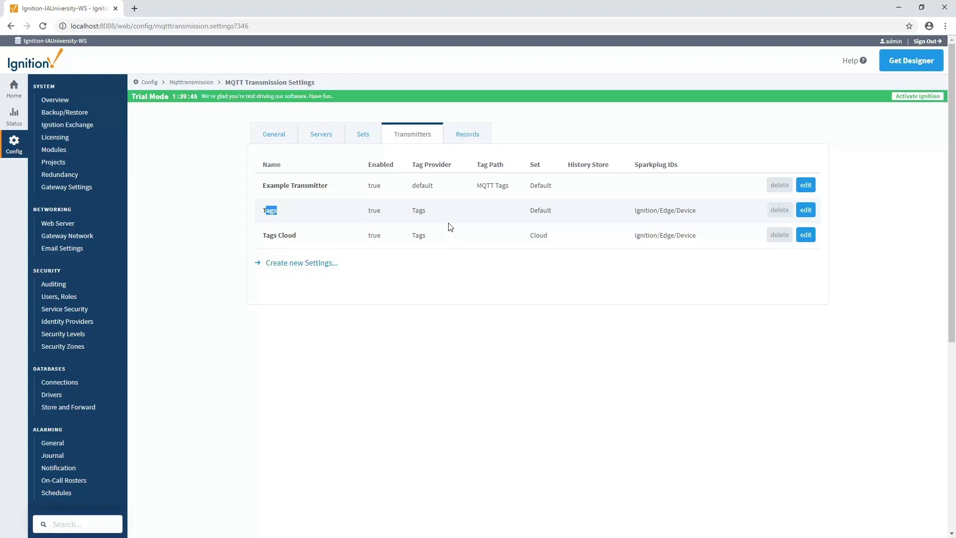
Highlight the connection counts: Chariot SCADA 2 of 2 and Cloud MQTT Server 1 now 0 of 1
left_click(334, 136)
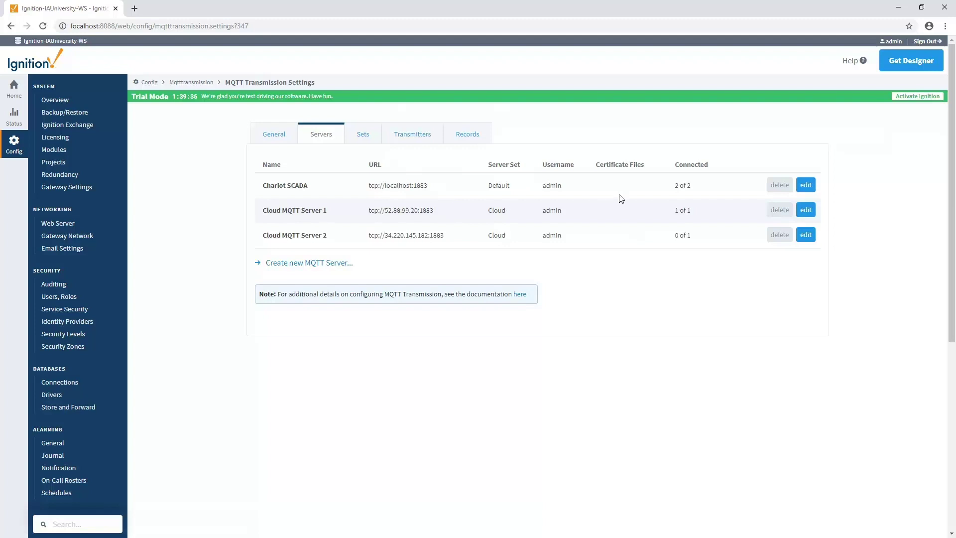
left_click_drag(675, 186, 700, 187)
left_click(700, 187)
left_click_drag(675, 210, 699, 215)
left_click(701, 216)
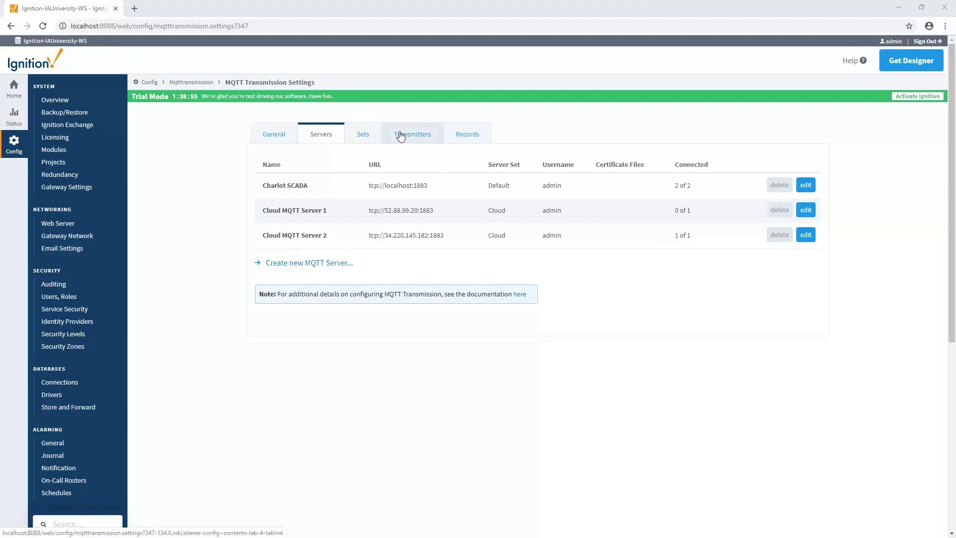
Create a new transmitter, bringing up the New Transmitter form with server set Default and pacing 1000
left_click(403, 134)
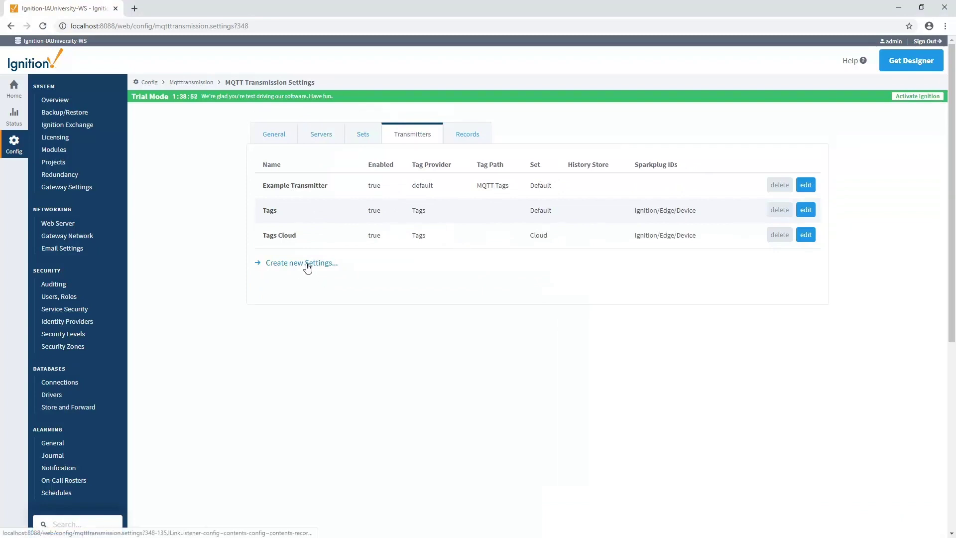
left_click(306, 264)
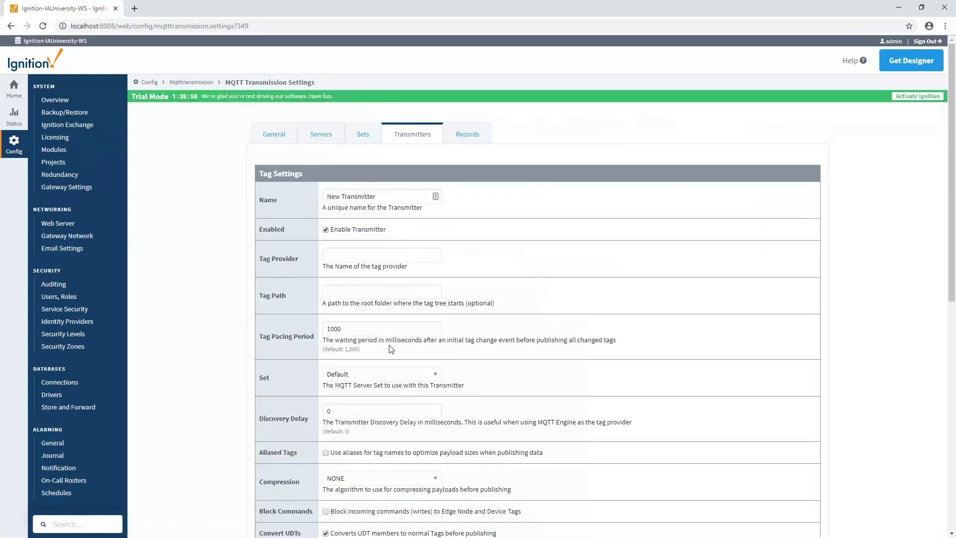
scroll(223, 317, "down", 1)
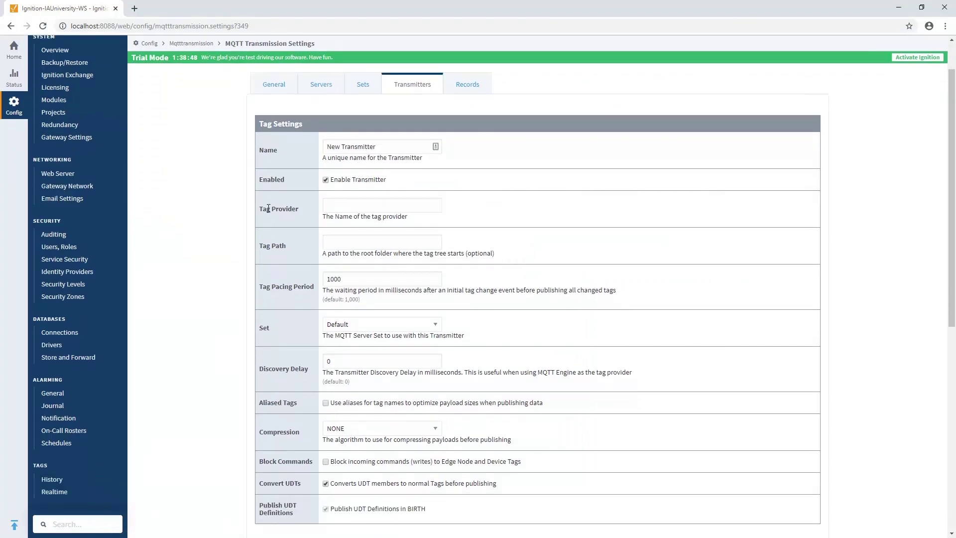
scroll(368, 181, "down", 1)
Inspect the new transmitter's Tag Provider and Tag Path fields, leaving them at defaults
left_click(366, 173)
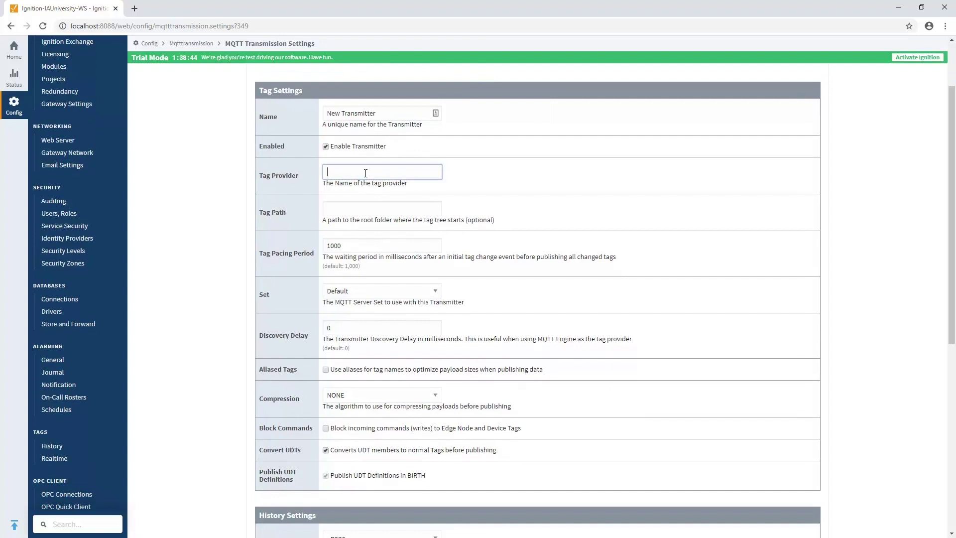
left_click(372, 207)
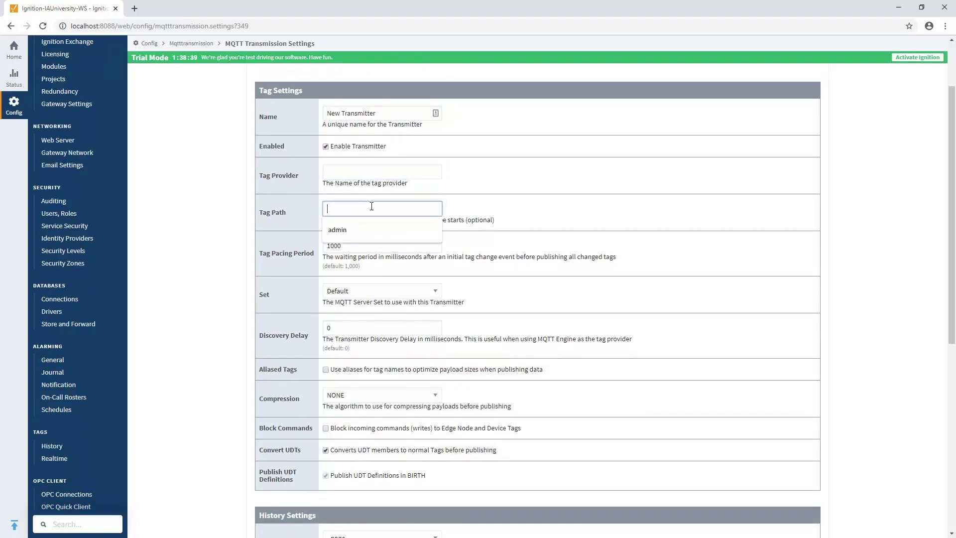
left_click(458, 210)
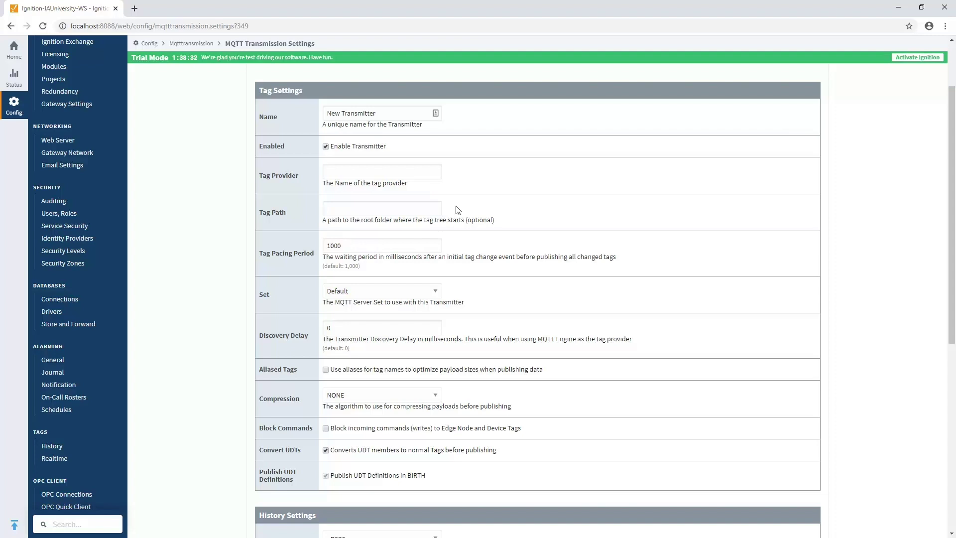
scroll(408, 201, "down", 1)
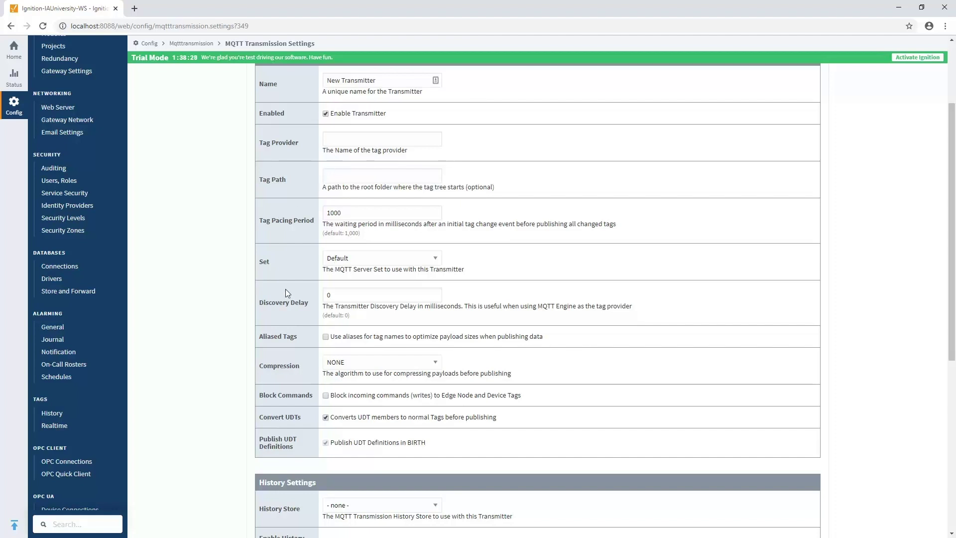
scroll(310, 261, "down", 1)
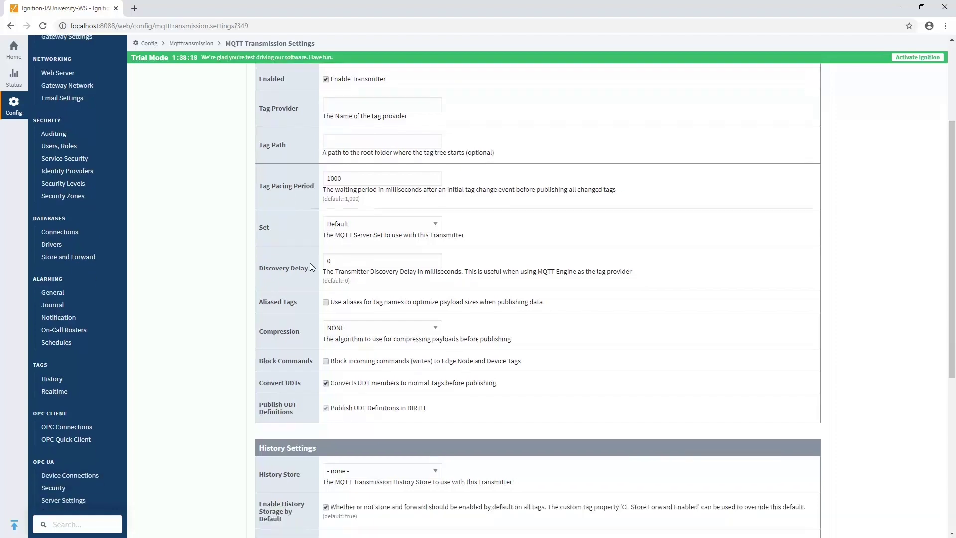
scroll(310, 261, "down", 1)
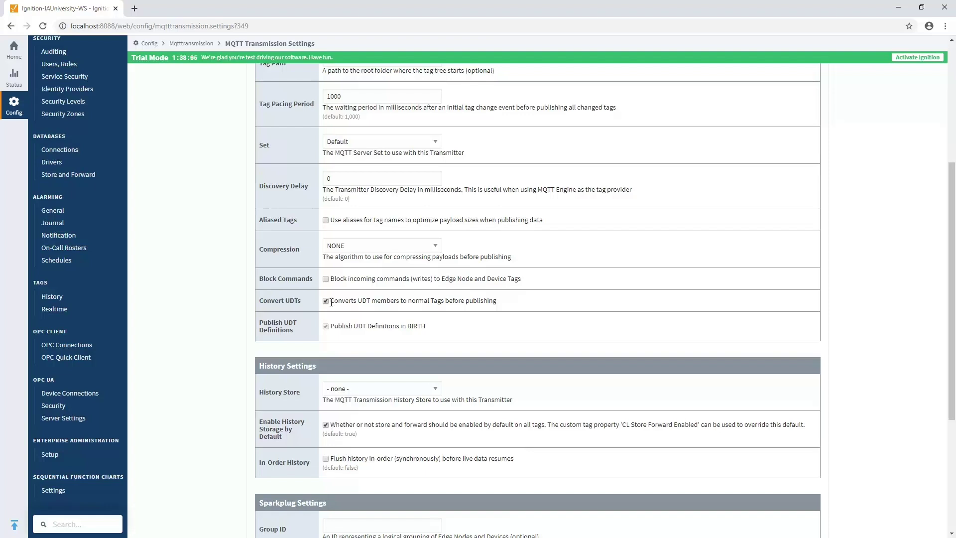
scroll(270, 292, "down", 4)
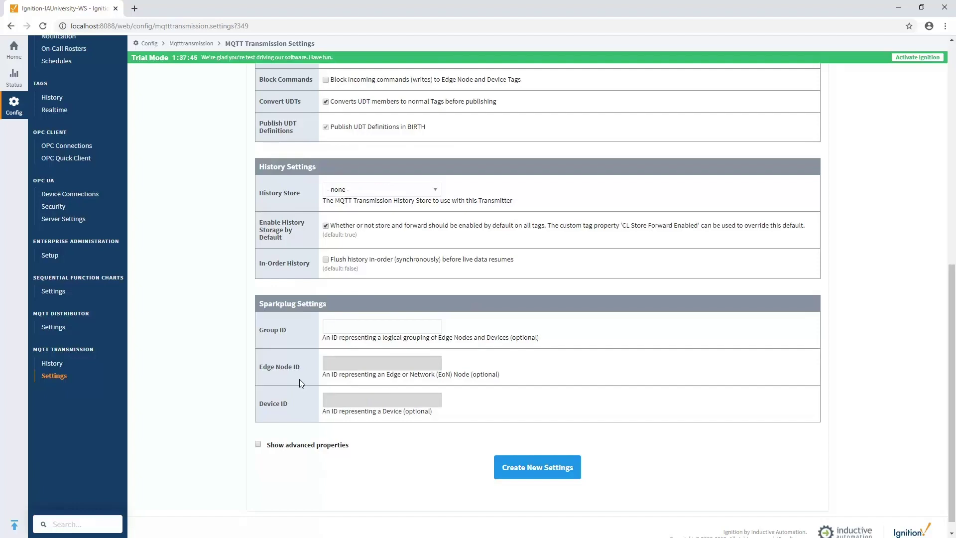
scroll(300, 378, "up", 5)
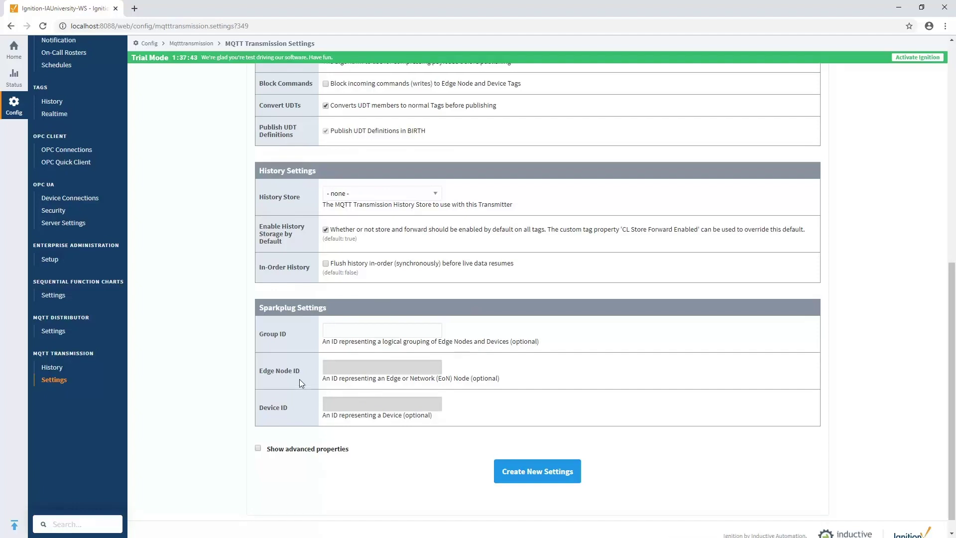
scroll(311, 358, "up", 2)
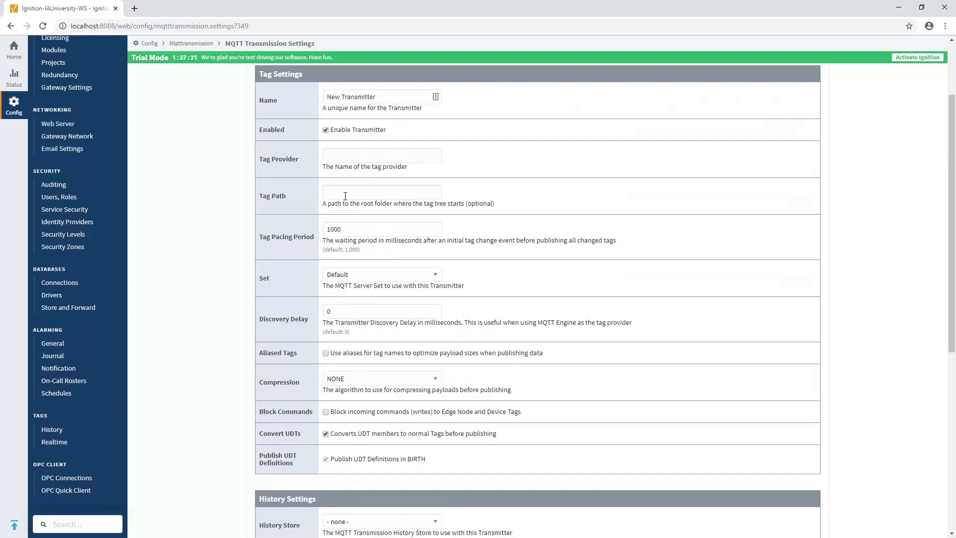
scroll(345, 195, "down", 7)
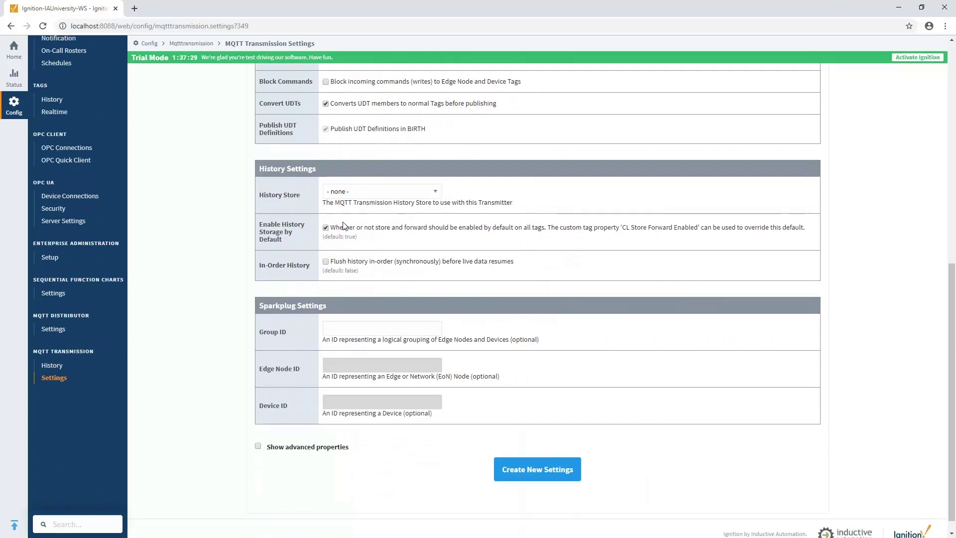
scroll(343, 225, "down", 1)
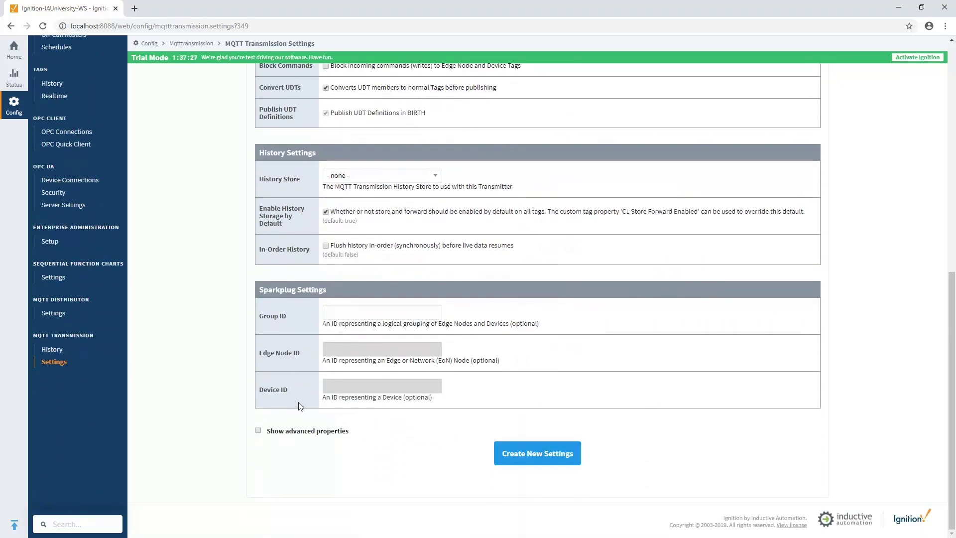